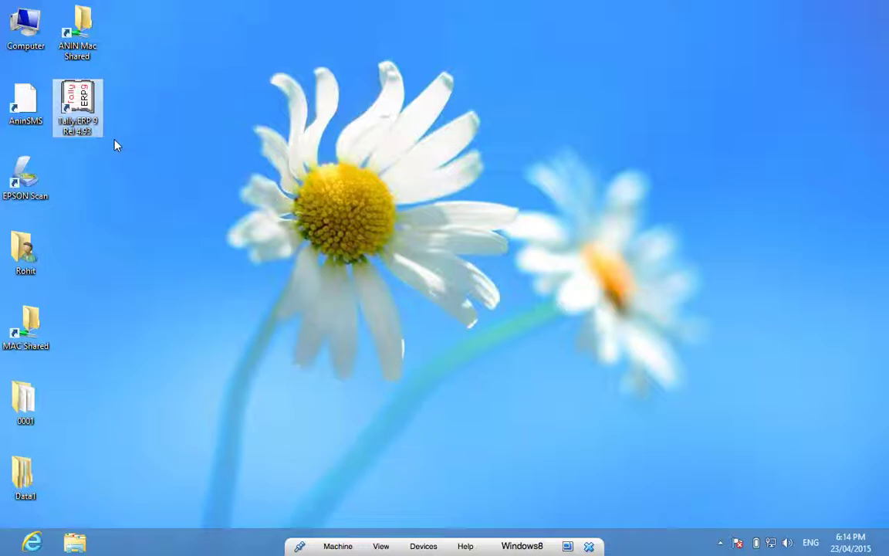
# - Launch Tally.ERP 9 and load the Anita International Demo Company from the company list
pyautogui.doubleClick(93, 121)
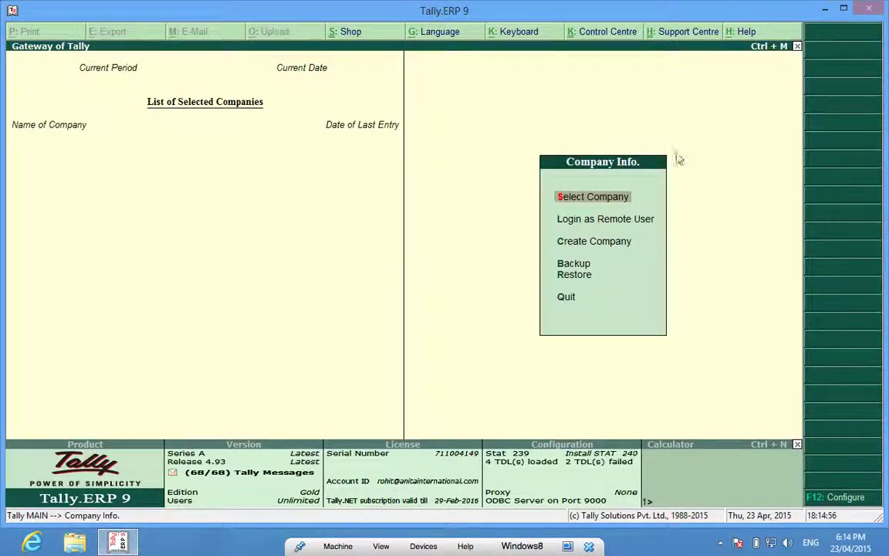
pyautogui.click(590, 203)
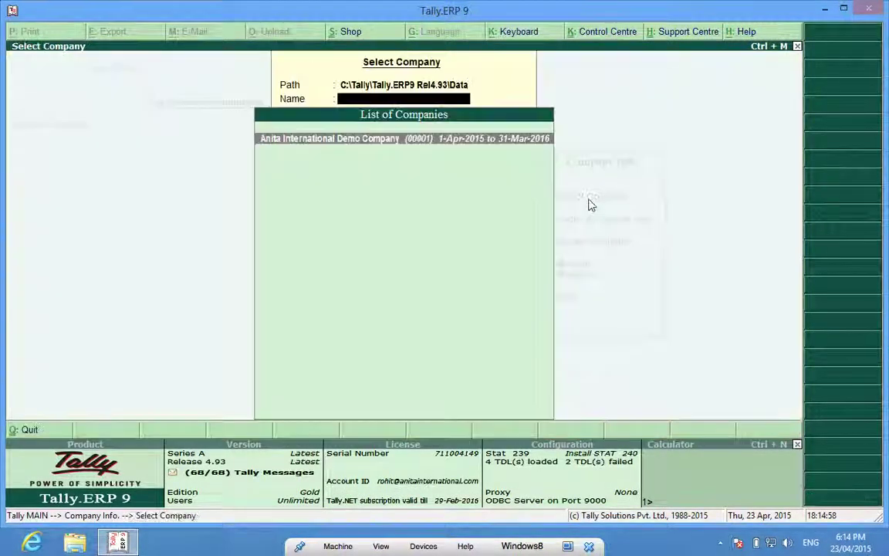
pyautogui.press('Return')
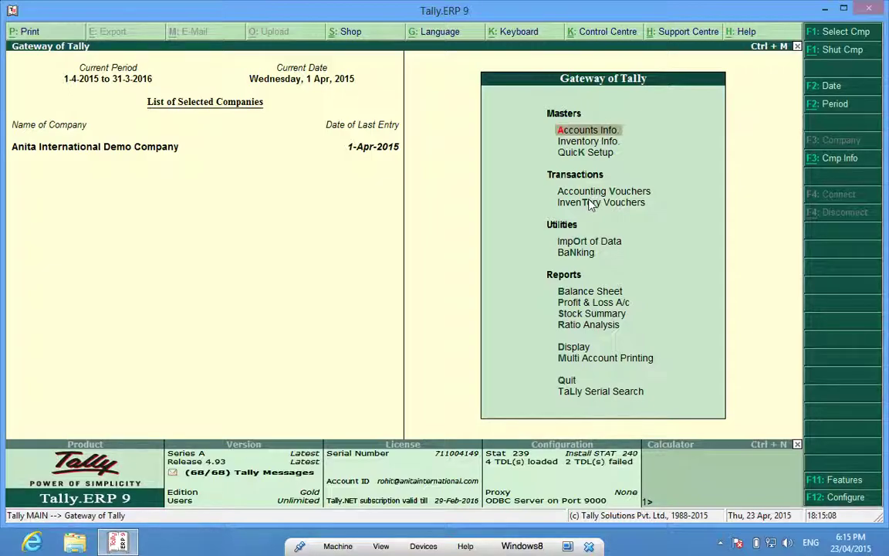
# - Open a blank single Ledger Creation form via Accounts Info > Ledgers > Create
pyautogui.click(581, 133)
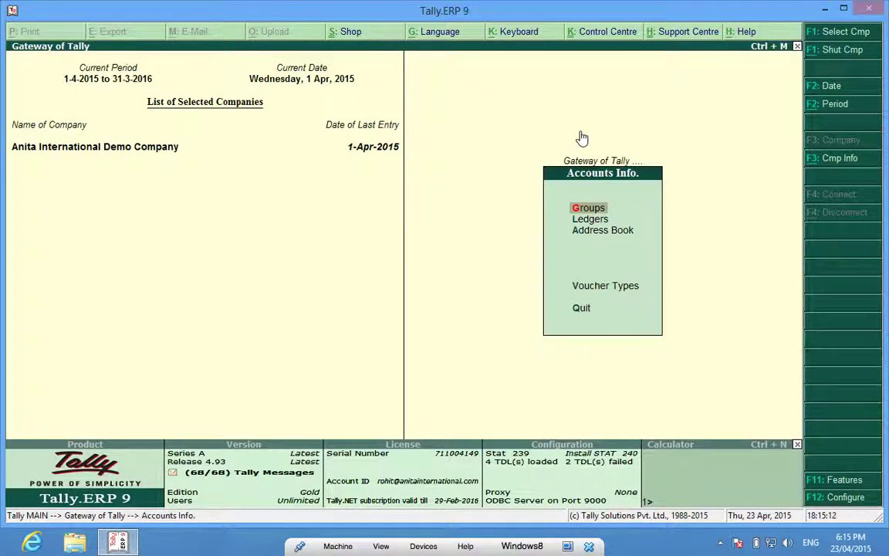
pyautogui.press('Down')
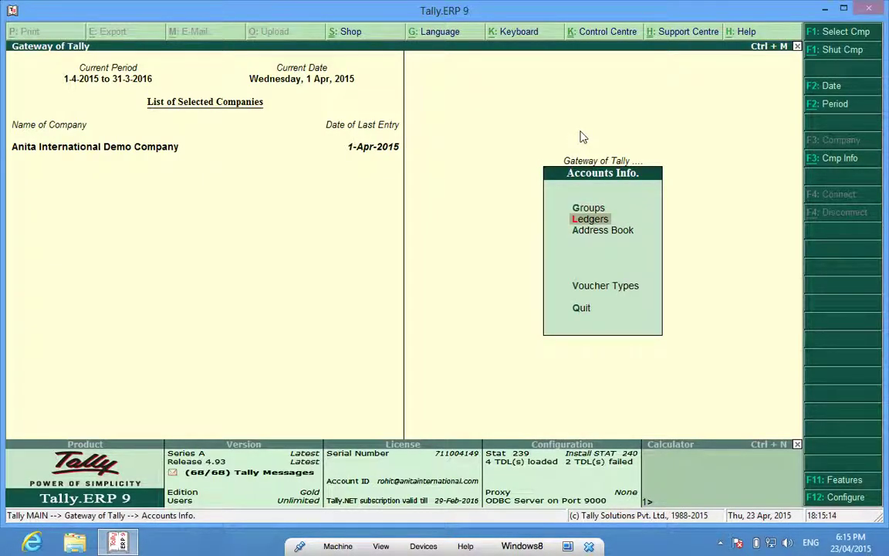
pyautogui.press('Return')
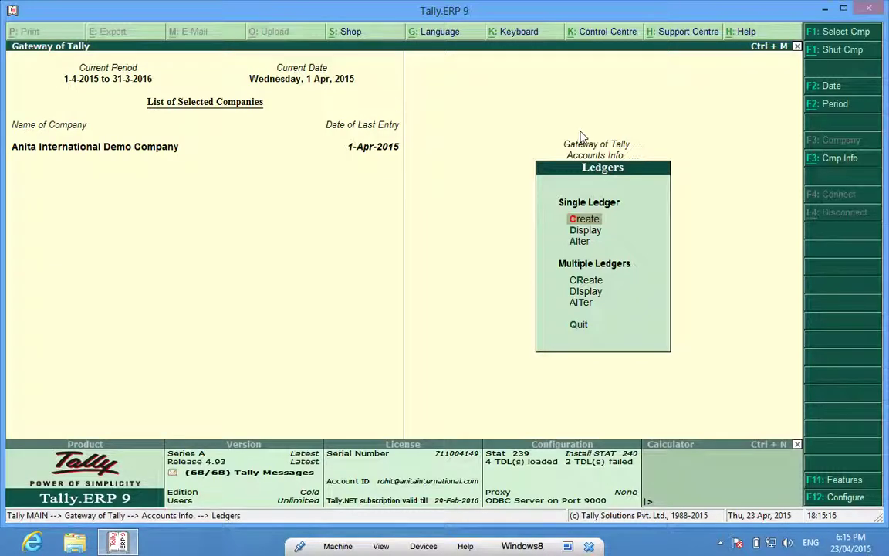
pyautogui.press('Return')
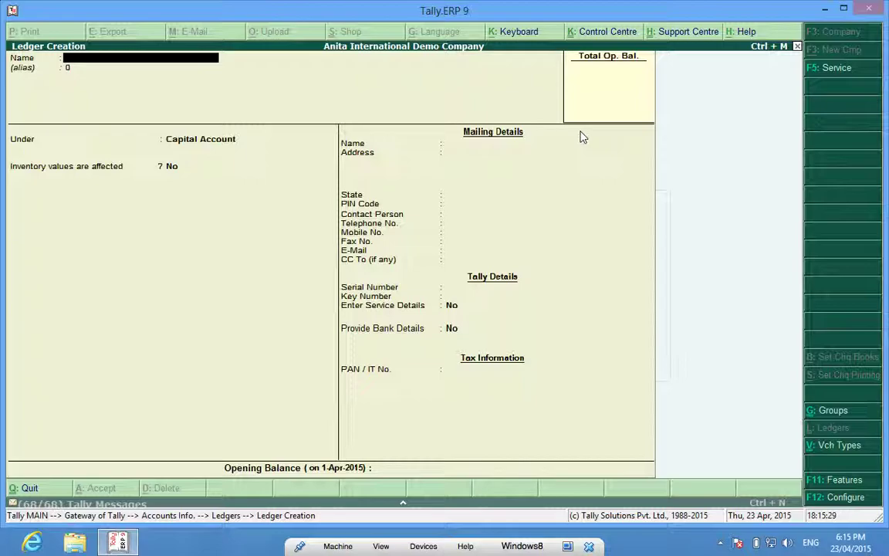
# - Create the proprietor's capital ledger under Capital Account, leaving other fields default, and save it
pyautogui.write('Ramesh Cap')
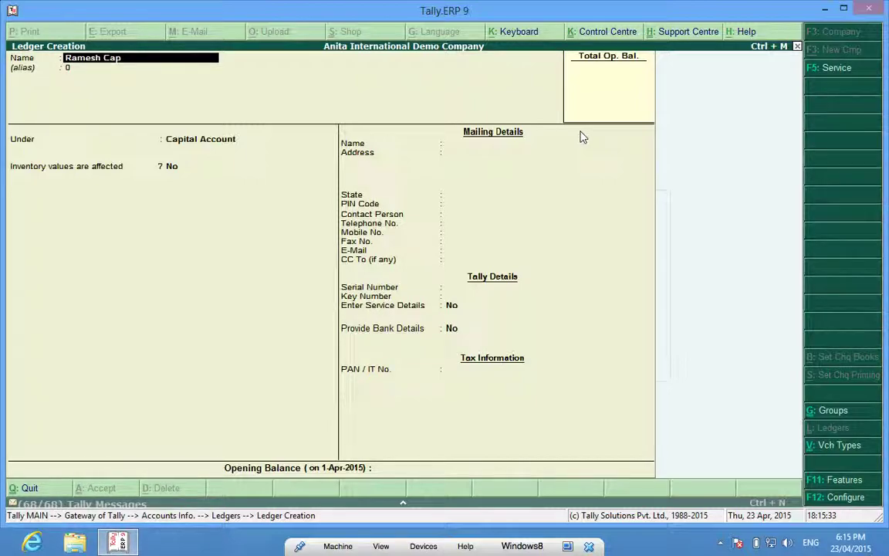
pyautogui.write('ital a/c')
pyautogui.press('Return')
pyautogui.press('Return')
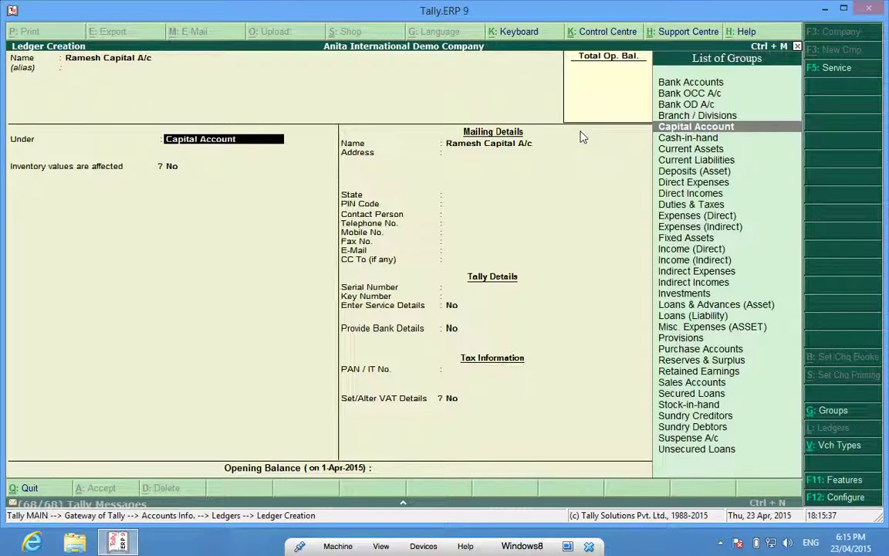
pyautogui.press('Return')
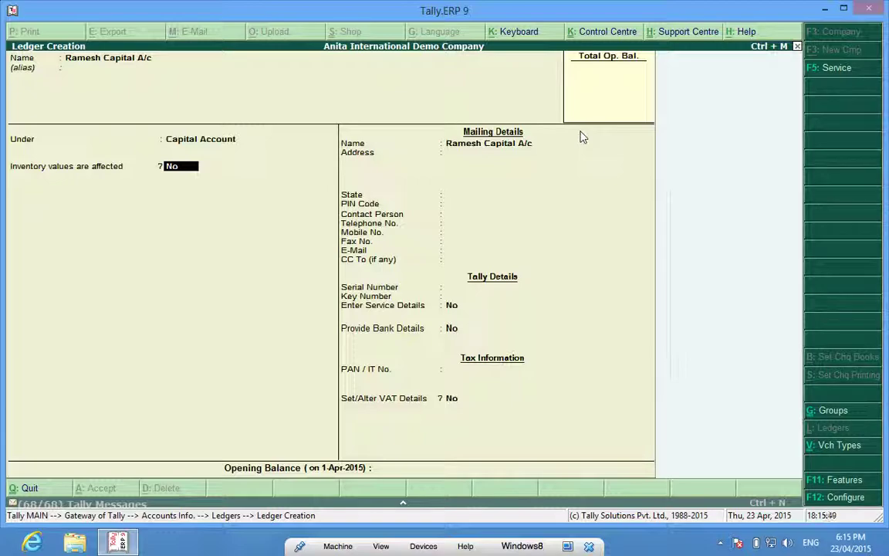
pyautogui.press('Return')
pyautogui.press('Return')
pyautogui.press('Return')
pyautogui.press('Return')
pyautogui.press('Return')
pyautogui.press('Return')
pyautogui.press('Return')
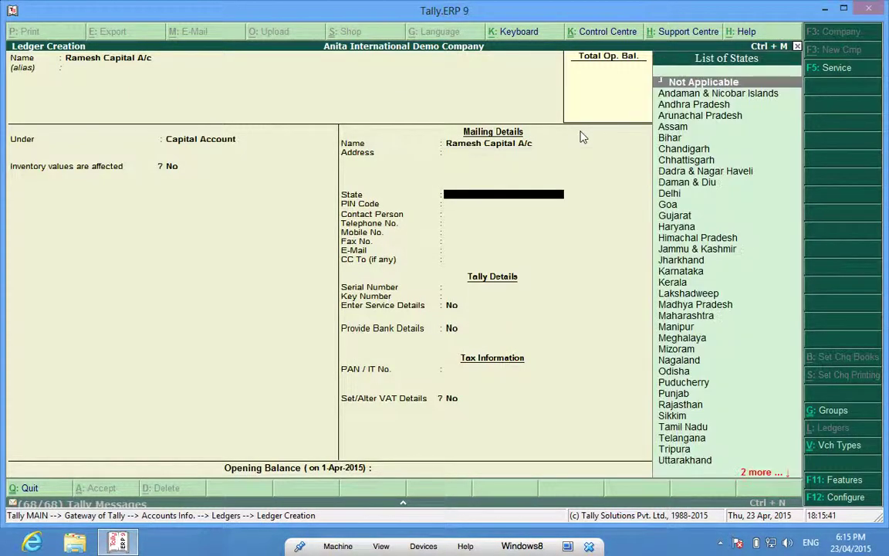
pyautogui.press('Return')
pyautogui.press('Return')
pyautogui.press('Return')
pyautogui.press('Return')
pyautogui.press('Return')
pyautogui.press('Return')
pyautogui.press('Return')
pyautogui.press('Return')
pyautogui.press('Return')
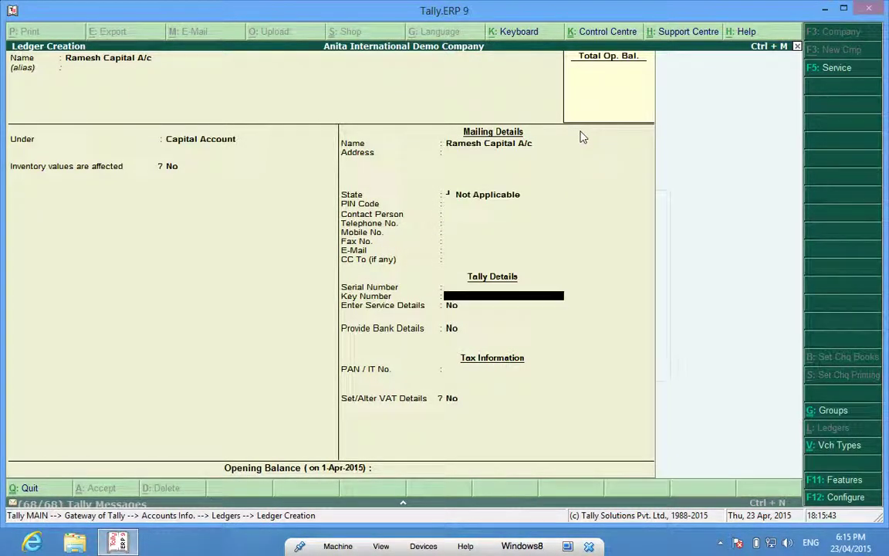
pyautogui.press('Return')
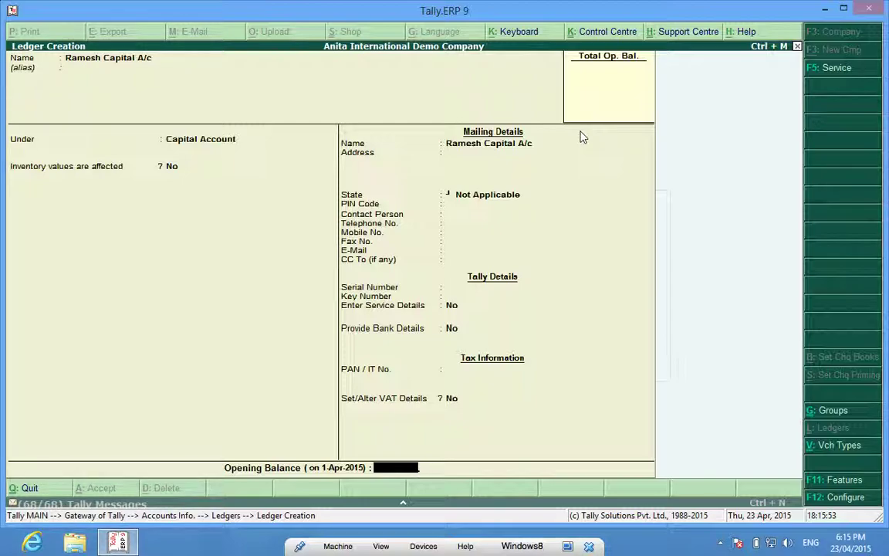
pyautogui.press('Return')
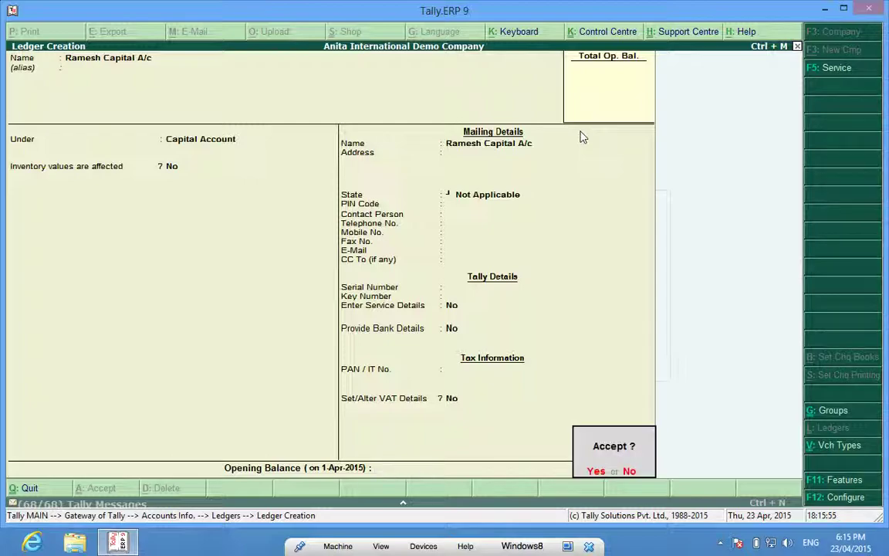
pyautogui.press('Return')
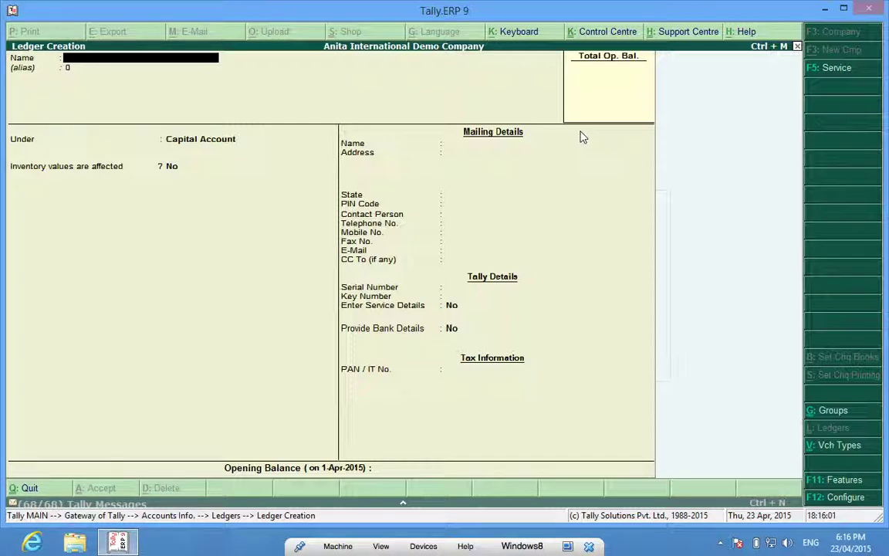
# - Create 'HDFC Bank a/c' under Bank Accounts, keeping the 1-Apr-2015 reconciliation date
pyautogui.write('HDFC Bank a/c')
pyautogui.press('Return')
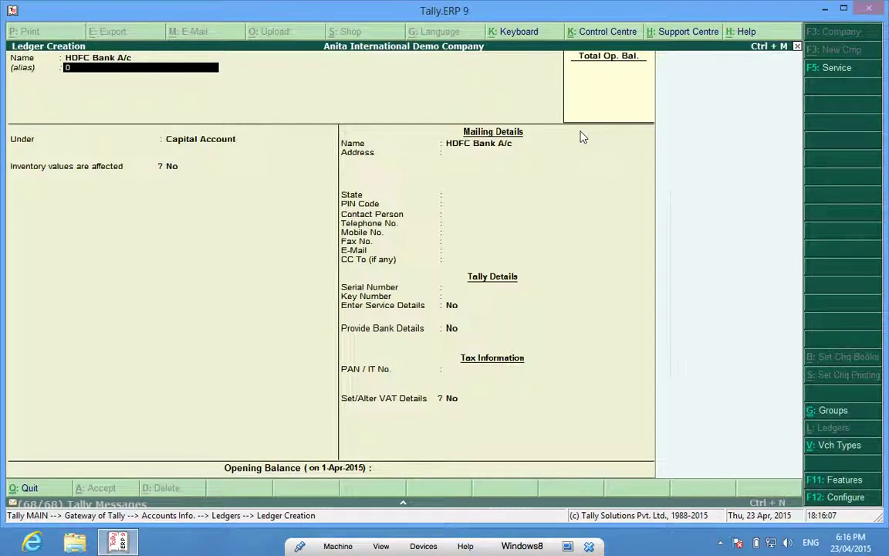
pyautogui.press('Return')
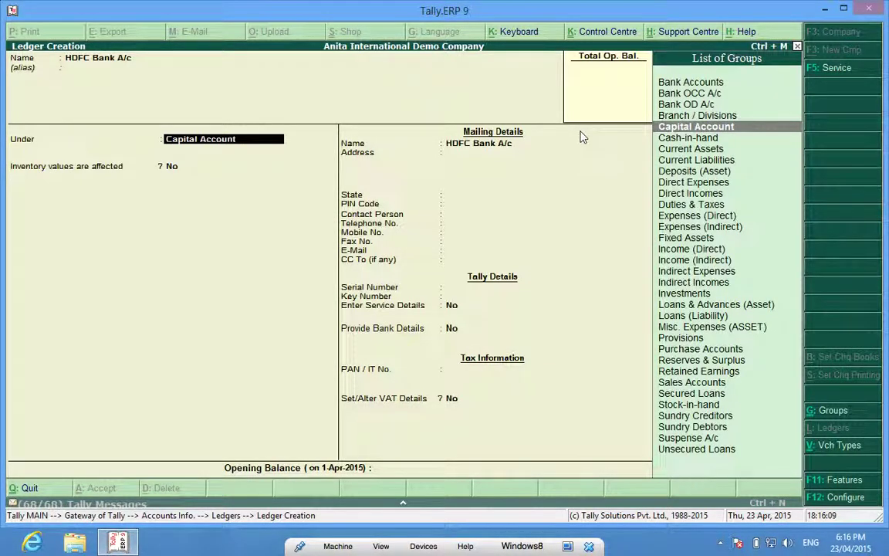
pyautogui.write('Bank')
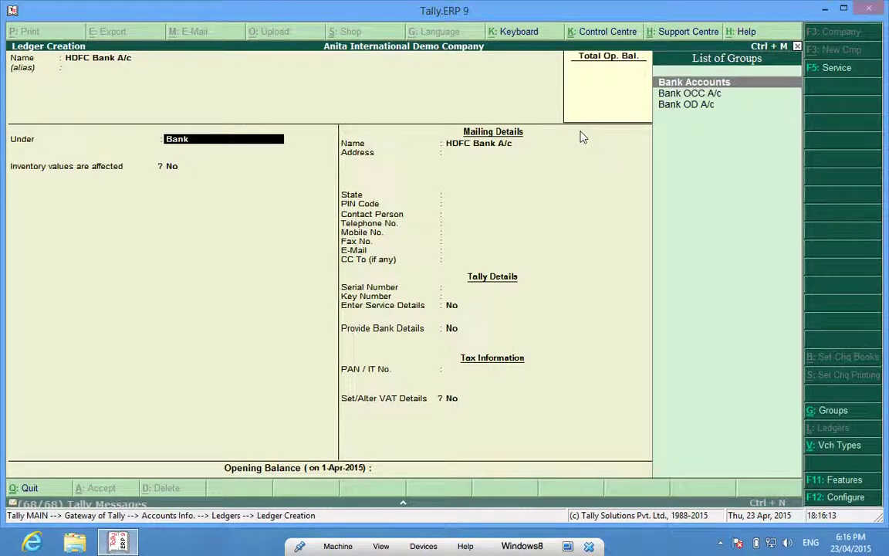
pyautogui.press('Return')
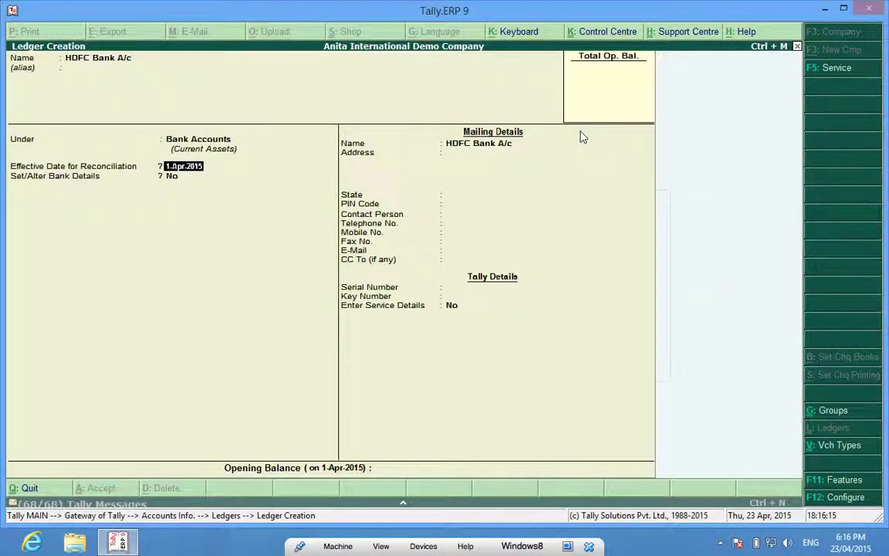
pyautogui.press('Return')
pyautogui.press('Return')
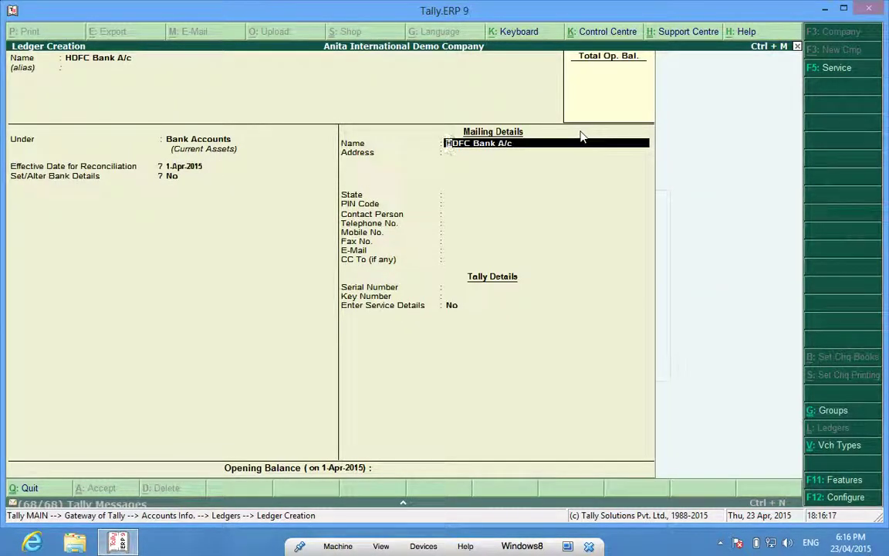
pyautogui.press('Return')
pyautogui.press('Return')
pyautogui.press('Return')
pyautogui.press('Return')
pyautogui.press('Return')
pyautogui.press('Return')
pyautogui.press('Return')
pyautogui.press('Return')
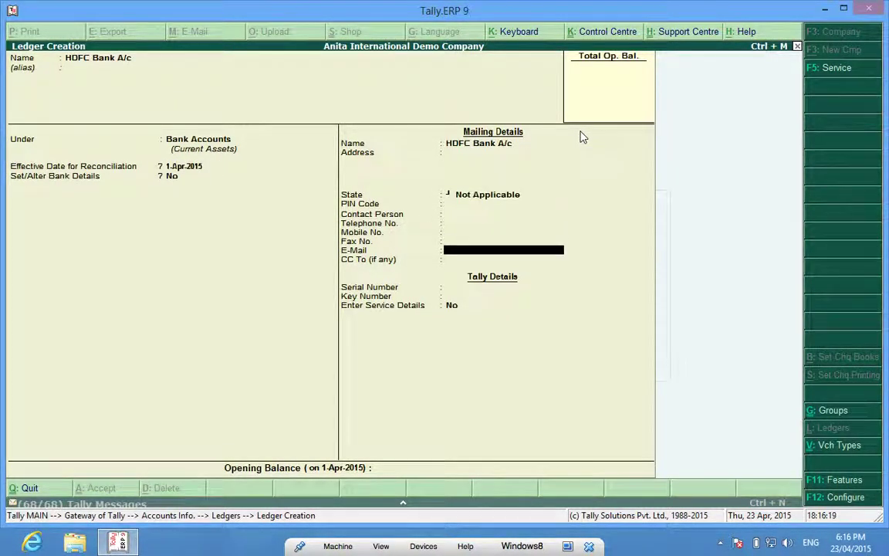
pyautogui.press('Return')
pyautogui.press('Return')
pyautogui.press('Return')
pyautogui.press('Return')
pyautogui.press('Return')
pyautogui.press('Return')
pyautogui.press('Return')
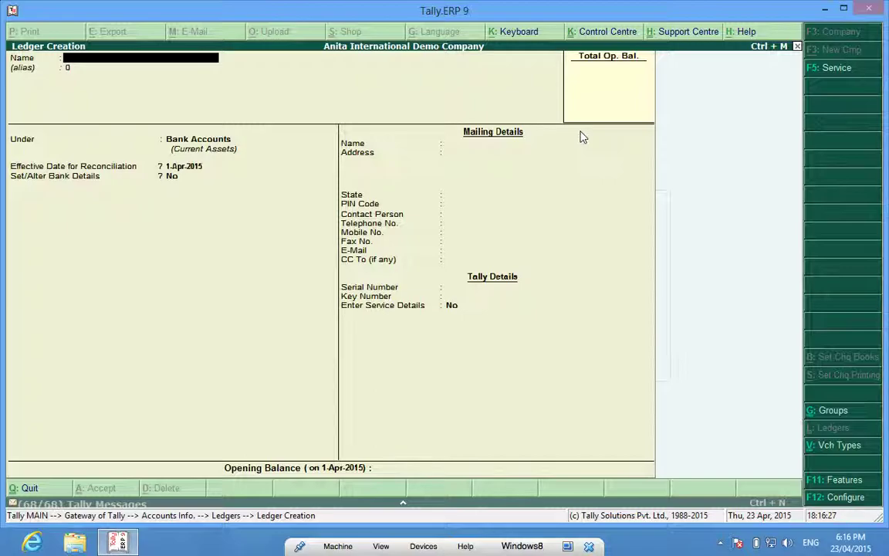
# - Create and save the 'R & M Car a/c' ledger under Indirect Expenses
pyautogui.write('R & M Car a/c')
pyautogui.press('Return')
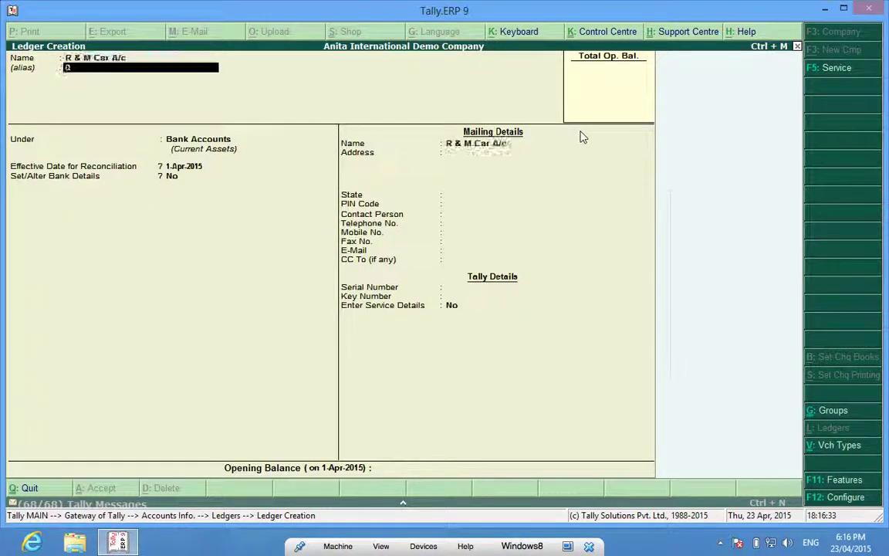
pyautogui.press('Return')
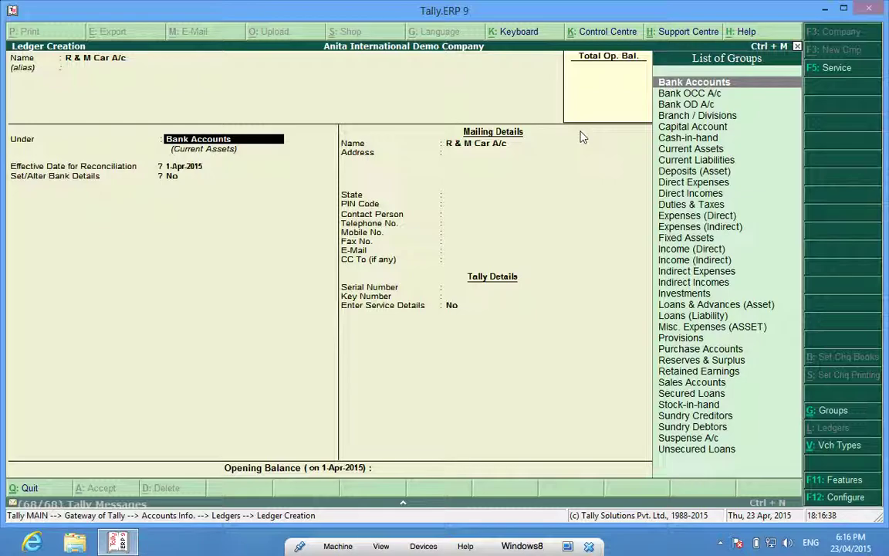
pyautogui.write('In')
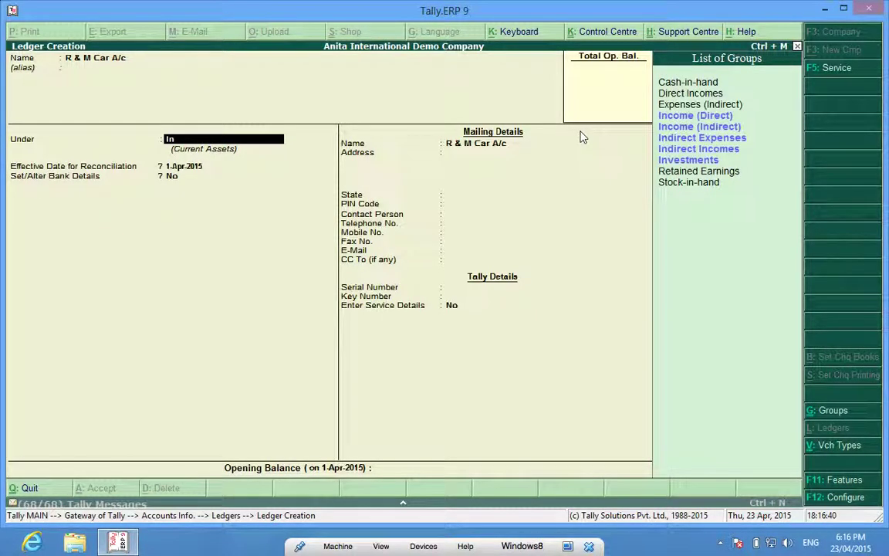
pyautogui.press('Return')
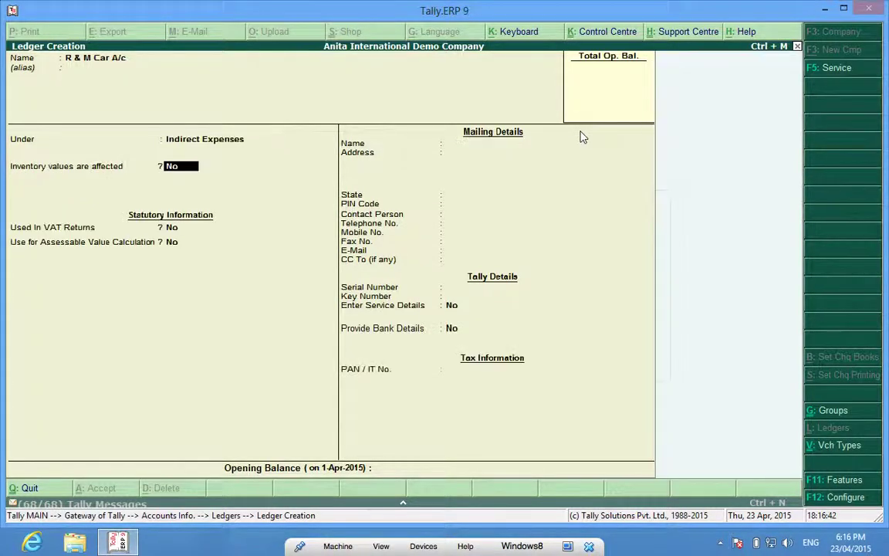
pyautogui.hotkey('ctrl', 'a')
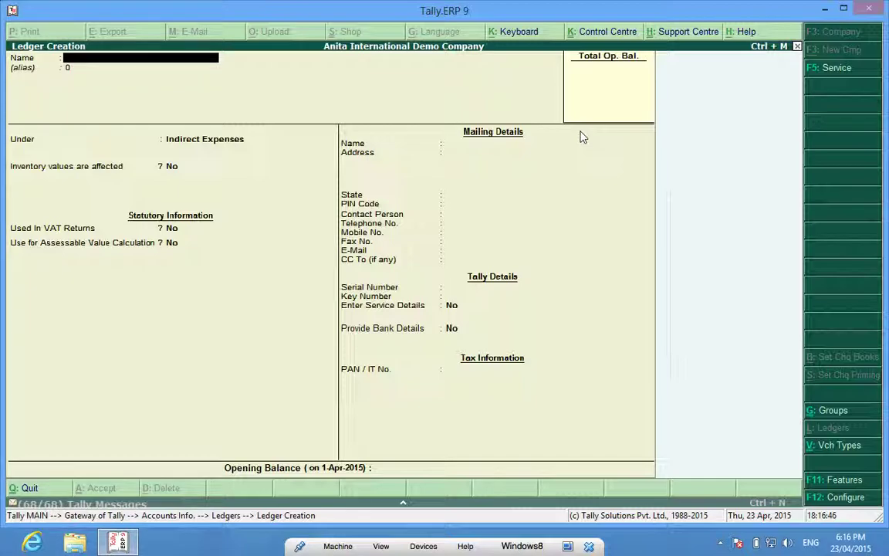
# - Save a 'Printing & Stationary a/c' ledger under the default Indirect Expenses group
pyautogui.write('Printing & Stationa')
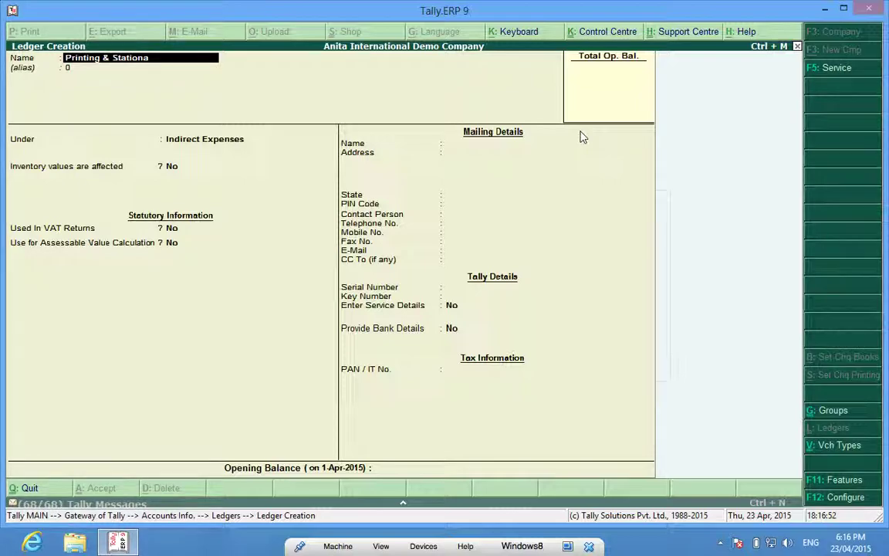
pyautogui.write('ry a/c')
pyautogui.press('Return')
pyautogui.press('Return')
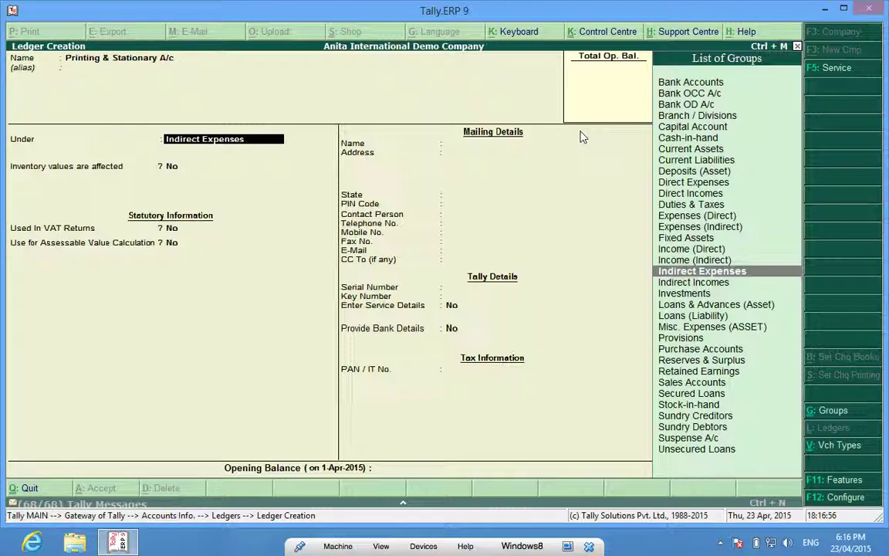
pyautogui.hotkey('ctrl', 'a')
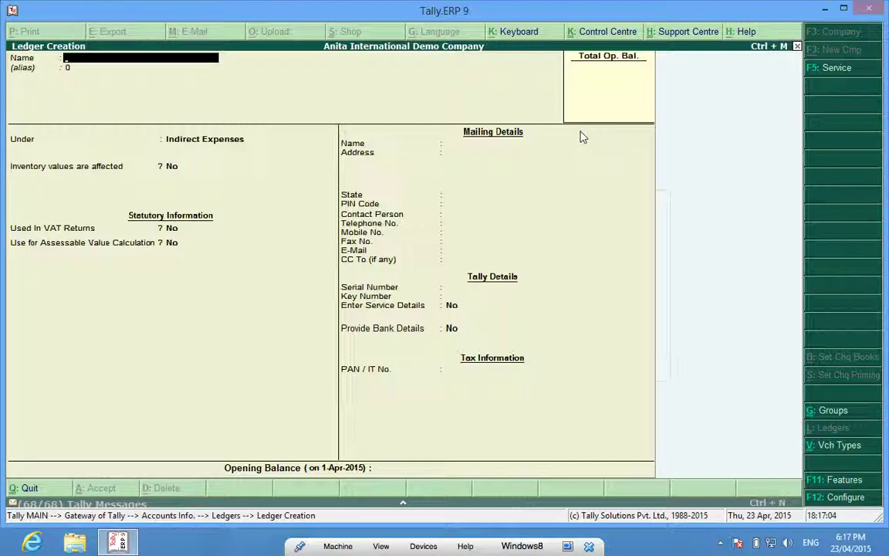
# - Create and save 'Food Sales A/c' under Sales Accounts with inventory values affected
pyautogui.write('Food Sales A/c')
pyautogui.press('Return')
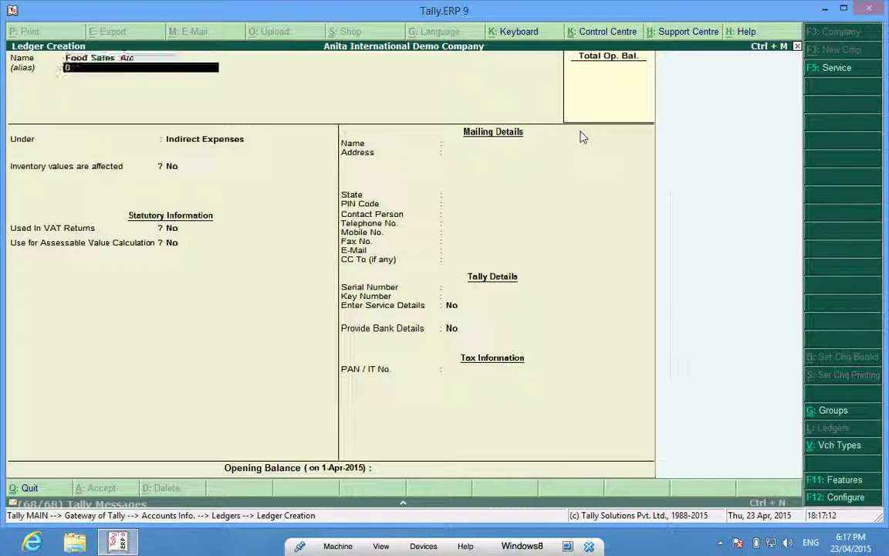
pyautogui.press('Return')
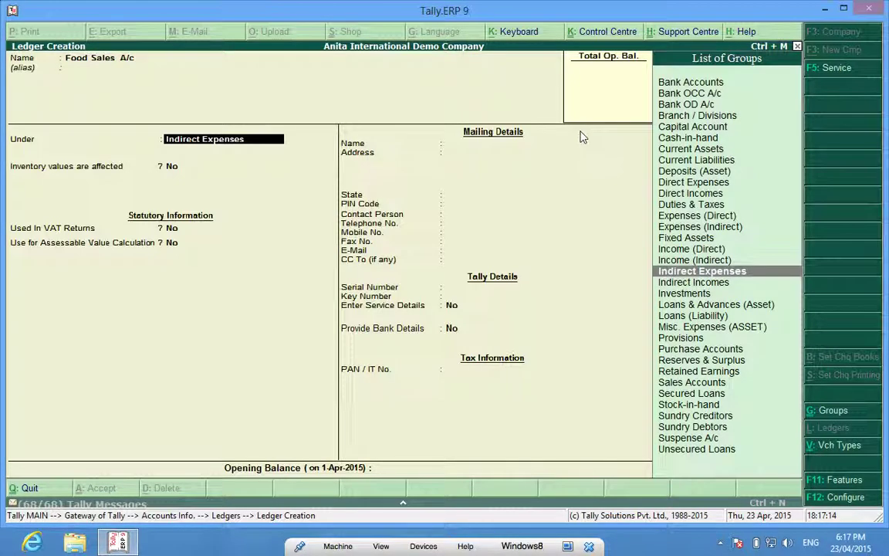
pyautogui.write('Sal')
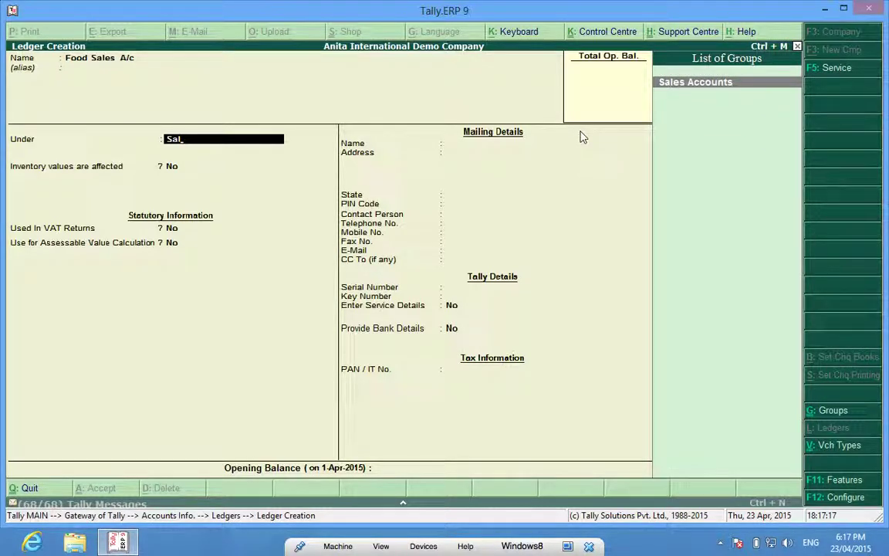
pyautogui.press('Return')
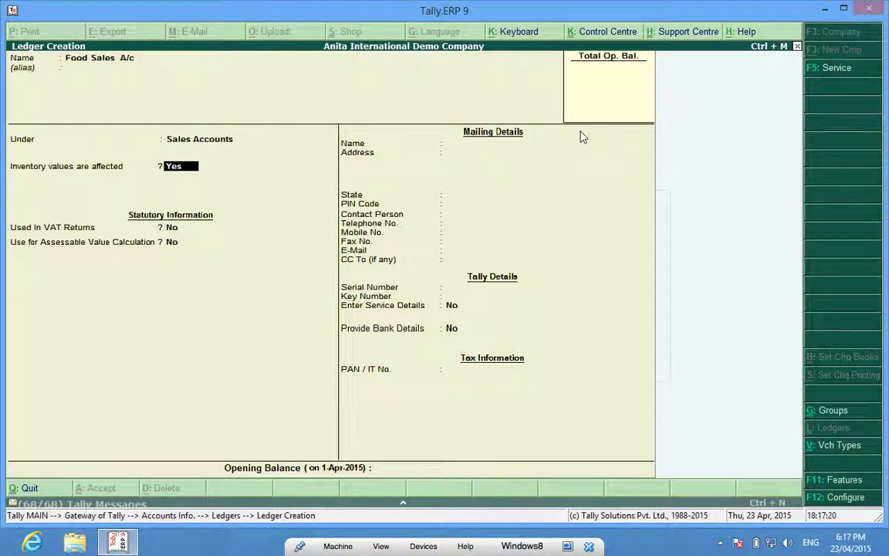
pyautogui.hotkey('ctrl', 'a')
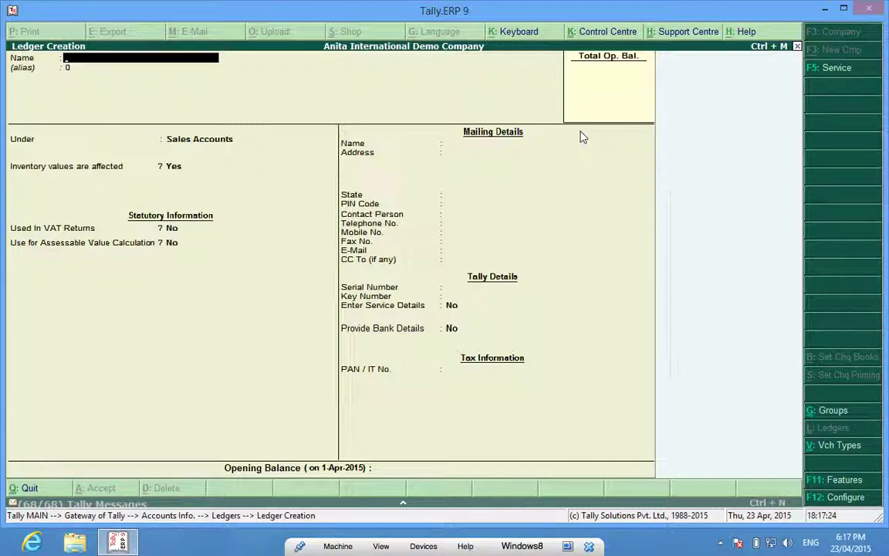
# - Create and save the 'Food Purchase a/c' ledger under Purchase Accounts
pyautogui.write('Food Purchase')
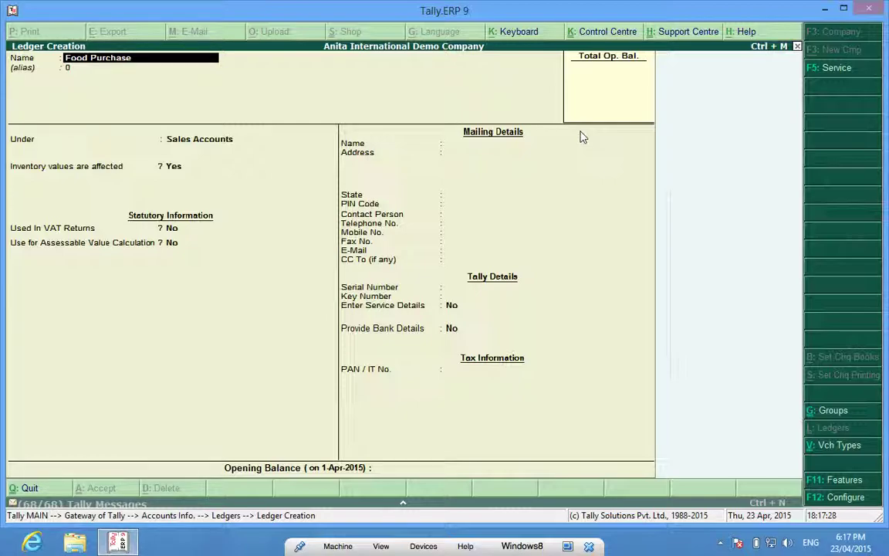
pyautogui.write(' a/c')
pyautogui.press('Return')
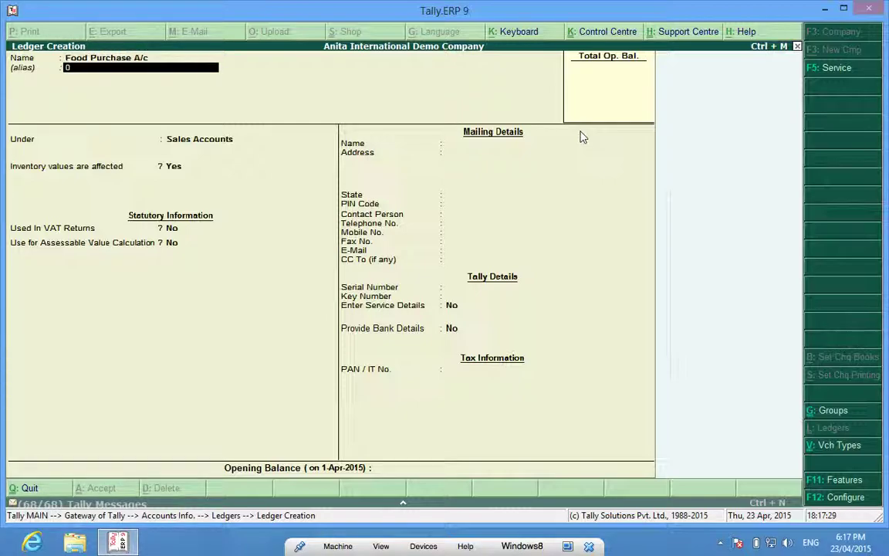
pyautogui.press('Return')
pyautogui.write('Pur')
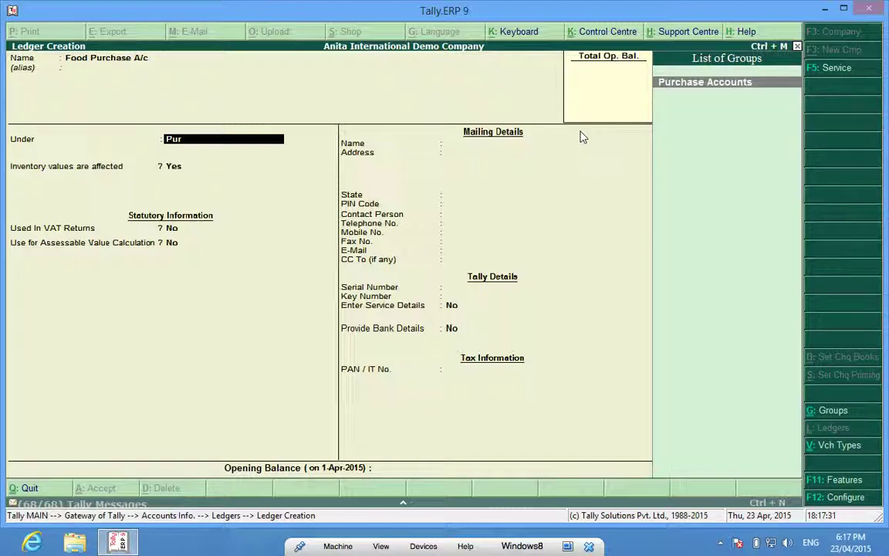
pyautogui.press('Return')
pyautogui.hotkey('ctrl', 'a')
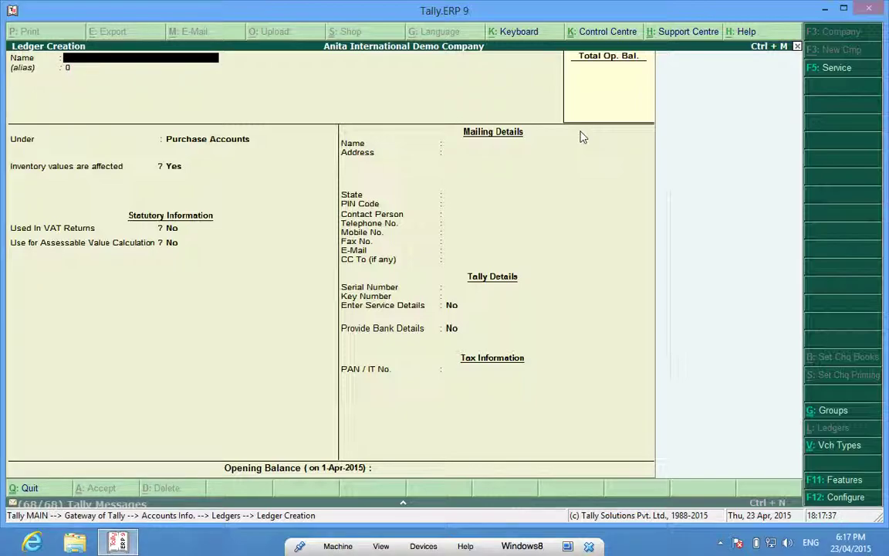
# - Save a 'Customer 9' ledger under Sundry Debtors after 'Customer 1' proves already taken
pyautogui.write('Customer')
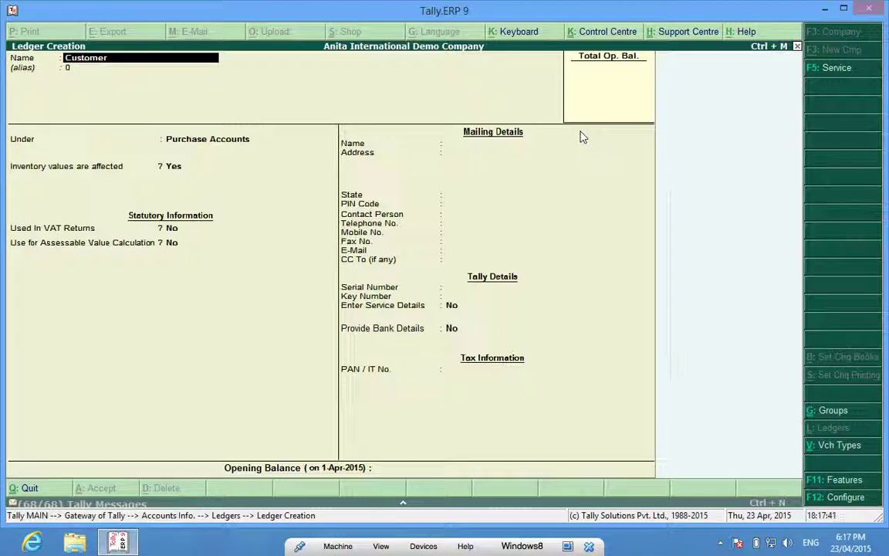
pyautogui.write(' 1')
pyautogui.press('Return')
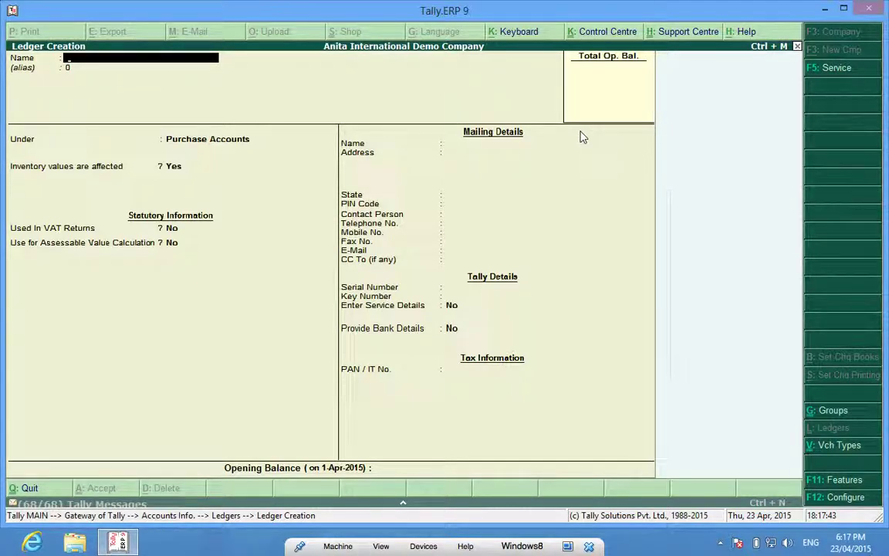
pyautogui.write('Cust')
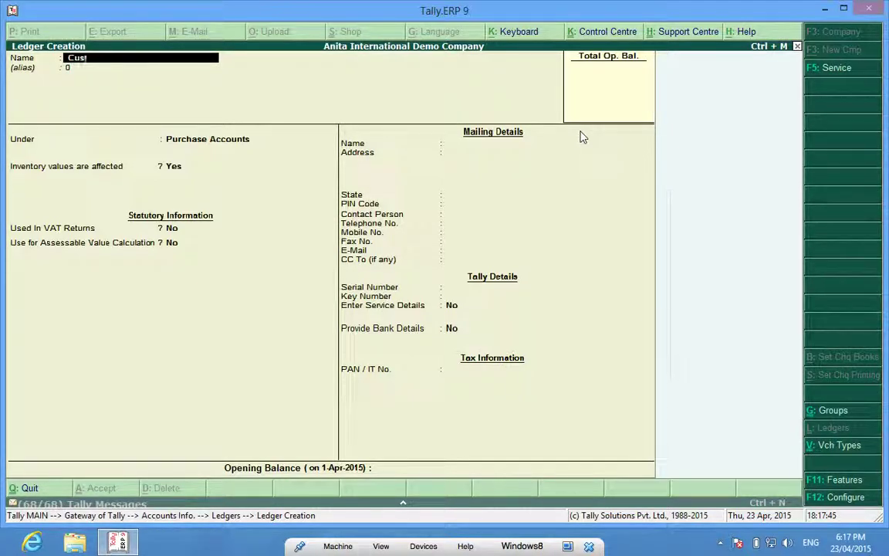
pyautogui.write('omer 9')
pyautogui.press('Return')
pyautogui.press('Return')
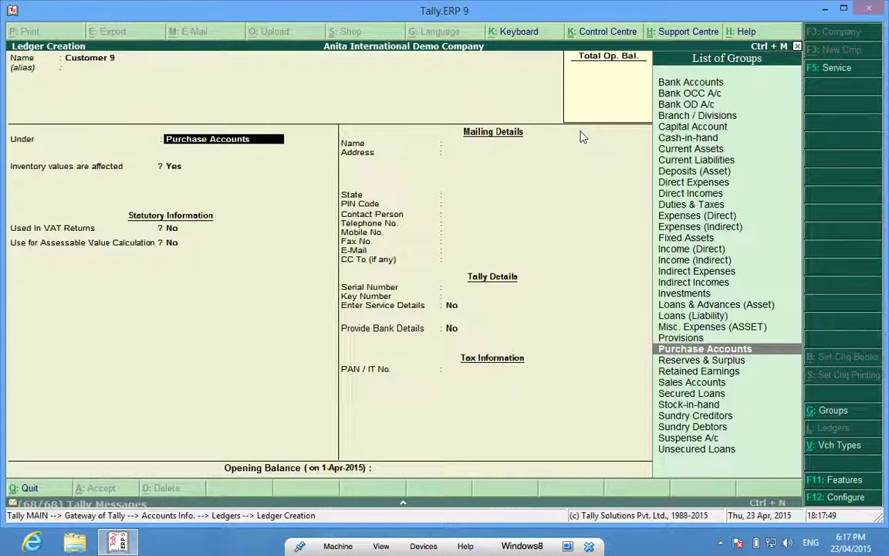
pyautogui.write('Sun')
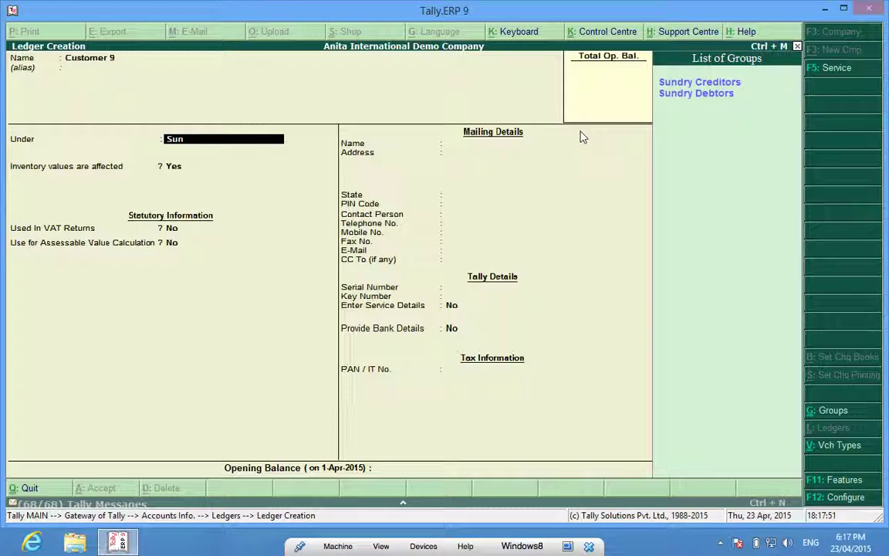
pyautogui.press('Down')
pyautogui.press('Return')
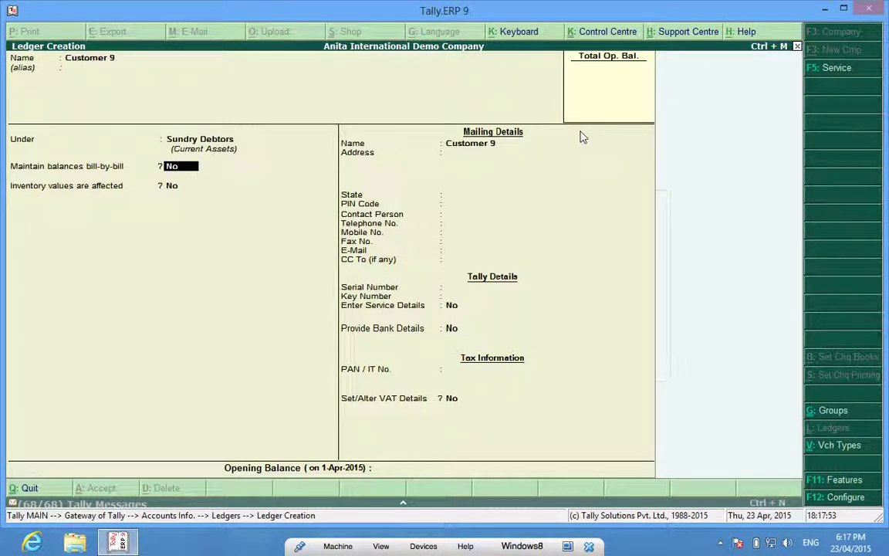
pyautogui.hotkey('ctrl', 'a')
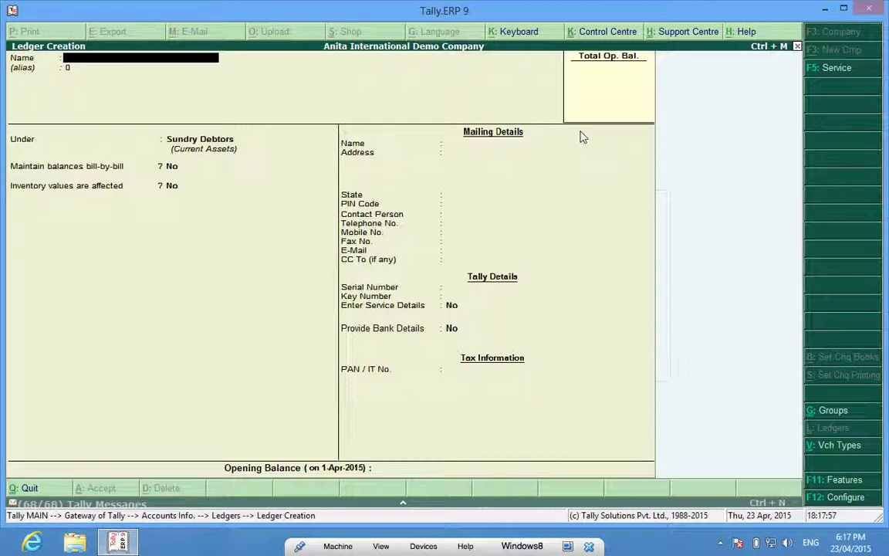
# - Create and save the 'Supplier 9' ledger under Sundry Creditors
pyautogui.write('Supplier 9')
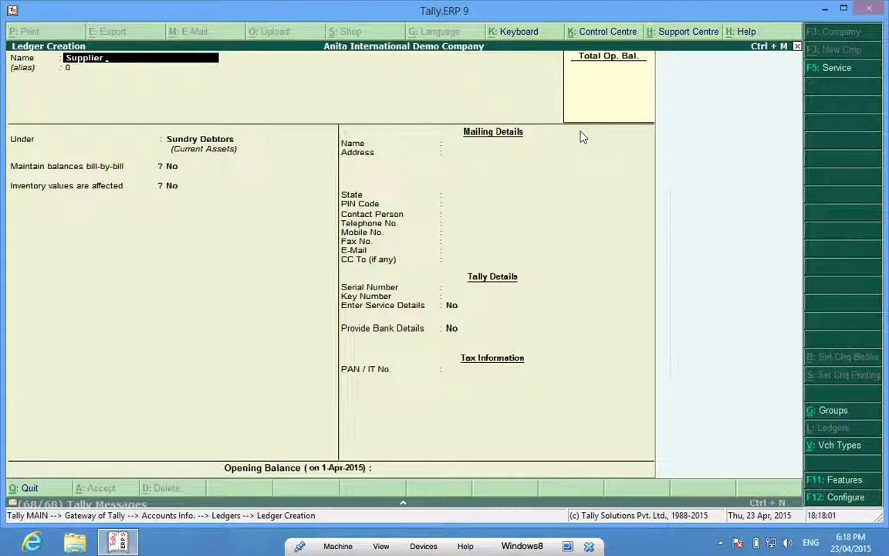
pyautogui.press('Return')
pyautogui.press('Return')
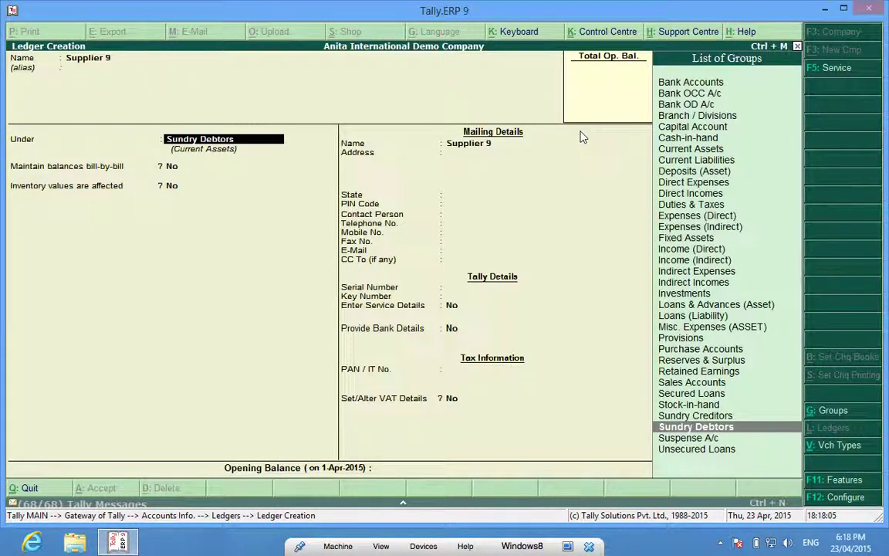
pyautogui.write('Sun')
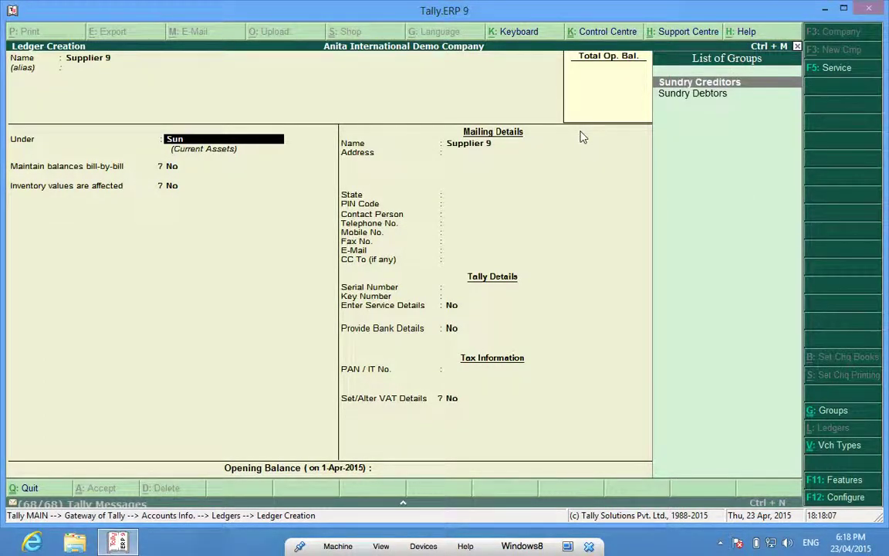
pyautogui.press('Return')
pyautogui.hotkey('ctrl', 'a')
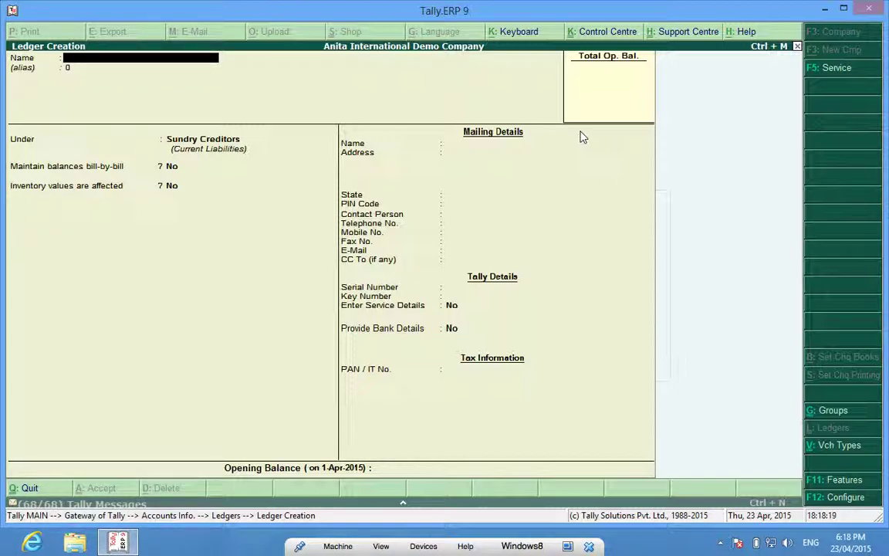
# - Name the new ledger 'Customer 10' and browse the group list down to Duties & Taxes
pyautogui.write('Customer 10')
pyautogui.press('Return')
pyautogui.press('Return')
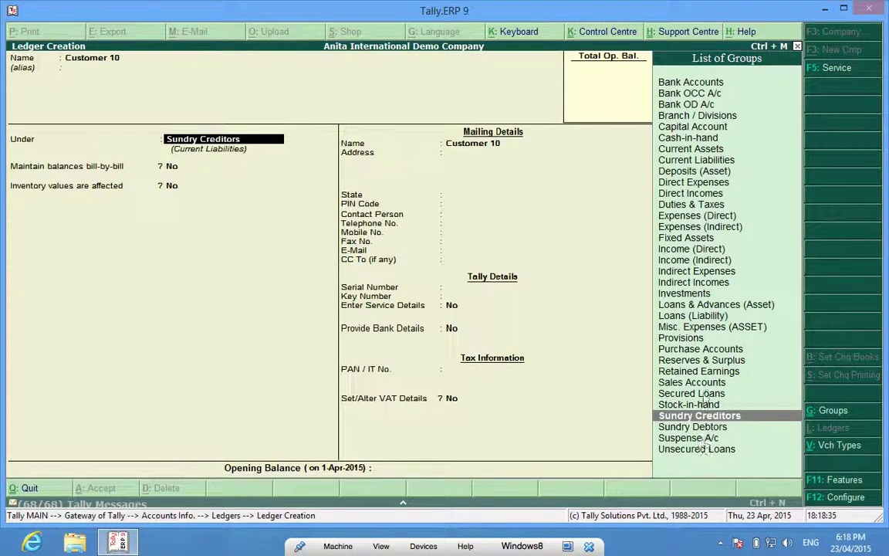
pyautogui.click(700, 84)
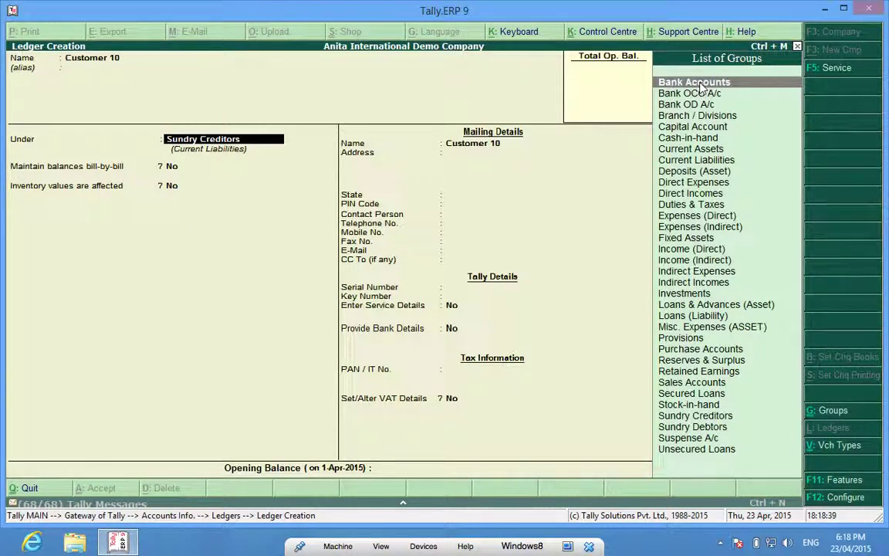
pyautogui.press('Down')
pyautogui.press('Down')
pyautogui.press('Down')
pyautogui.press('Down')
pyautogui.press('Down')
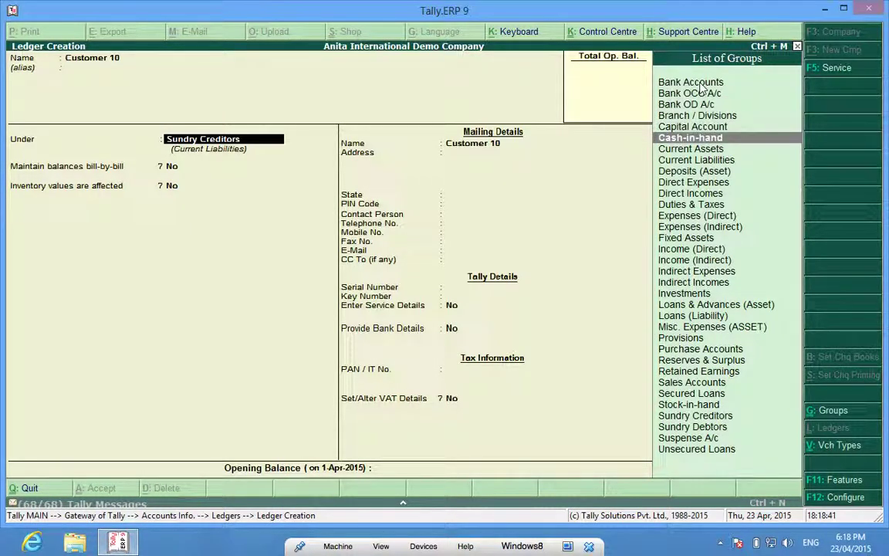
pyautogui.press('Down')
pyautogui.press('Down')
pyautogui.press('Down')
pyautogui.press('Down')
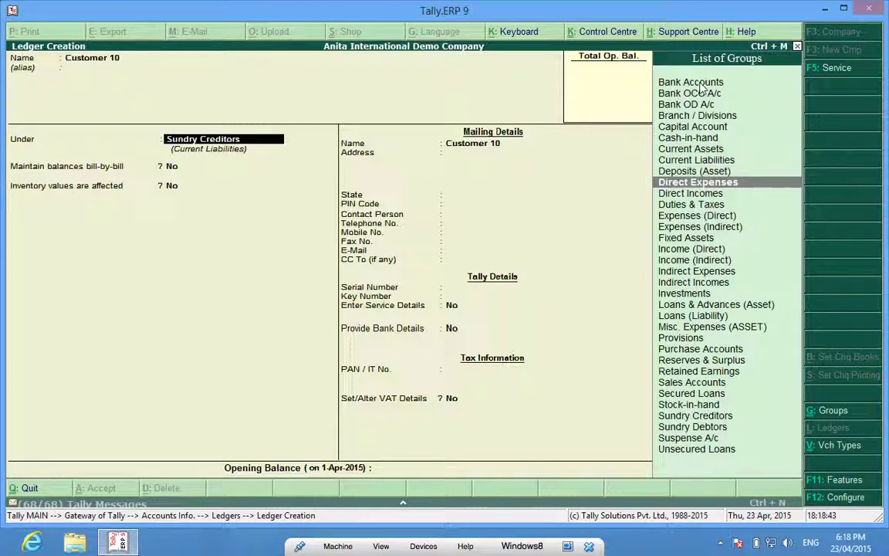
pyautogui.press('Down')
pyautogui.press('Down')
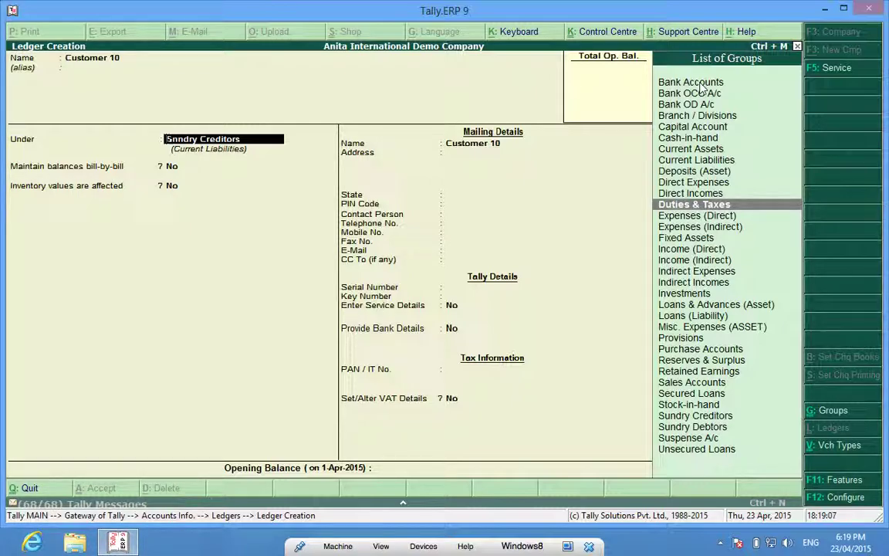
# - Filter the groups with 'sun' and place Customer 10 under Sundry Debtors
pyautogui.press('Down')
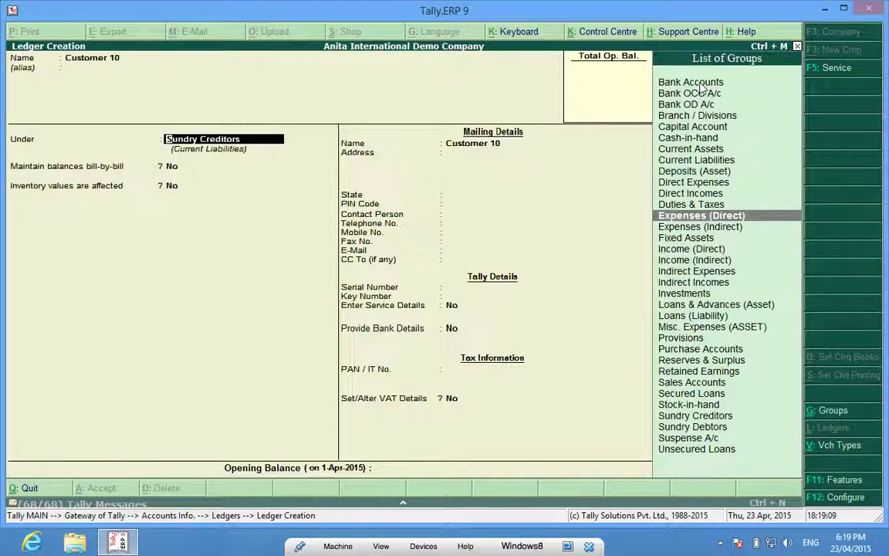
pyautogui.write('sun')
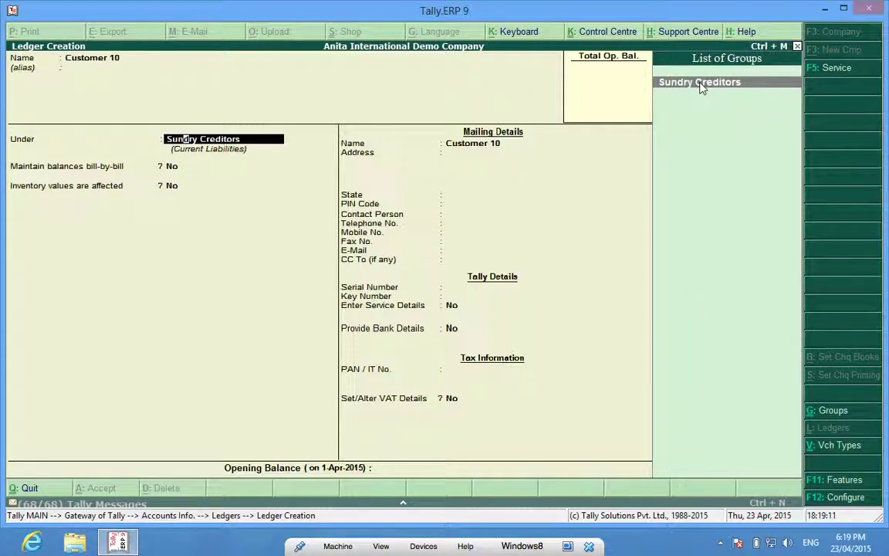
pyautogui.press('BackSpace')
pyautogui.press('BackSpace')
pyautogui.press('BackSpace')
pyautogui.write('s')
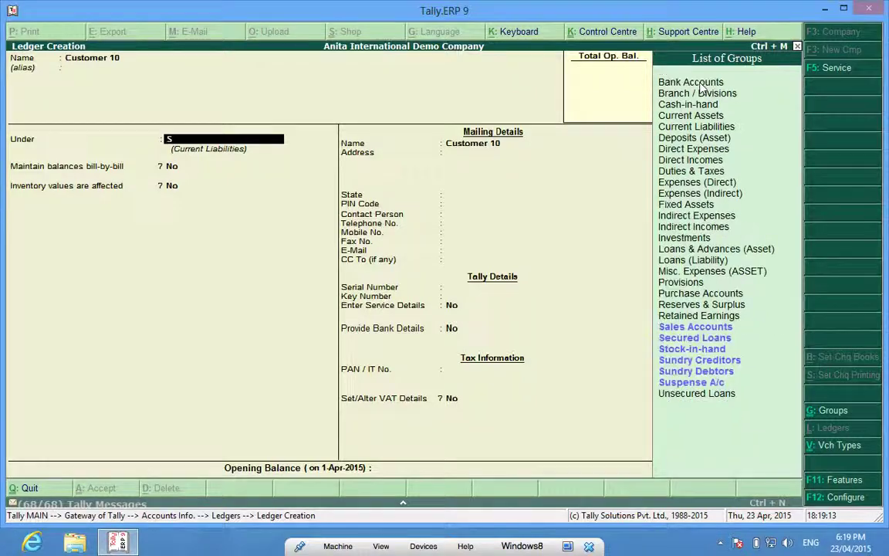
pyautogui.write('un')
pyautogui.press('Down')
pyautogui.press('Return')
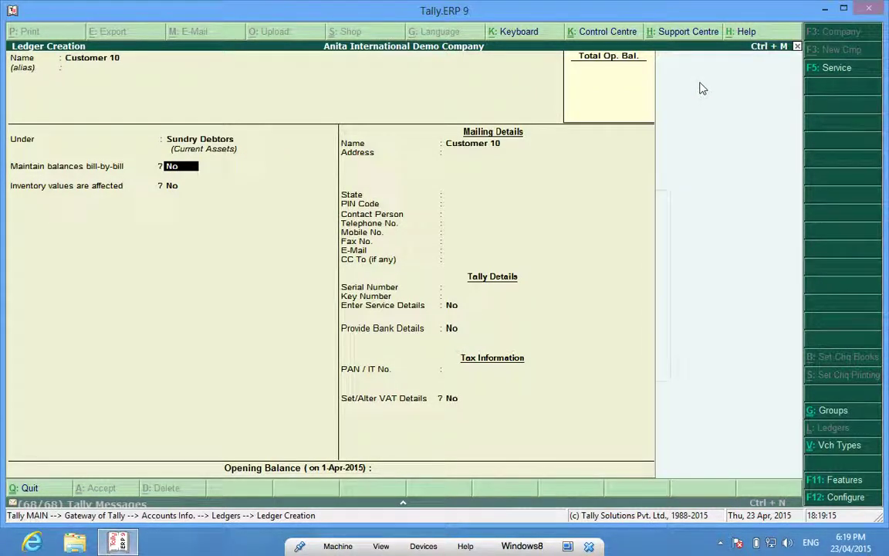
# - Set State to Not Applicable, save the Customer 10 ledger, and switch to the Mac desktop
pyautogui.press('Return')
pyautogui.press('Return')
pyautogui.press('Return')
pyautogui.press('Return')
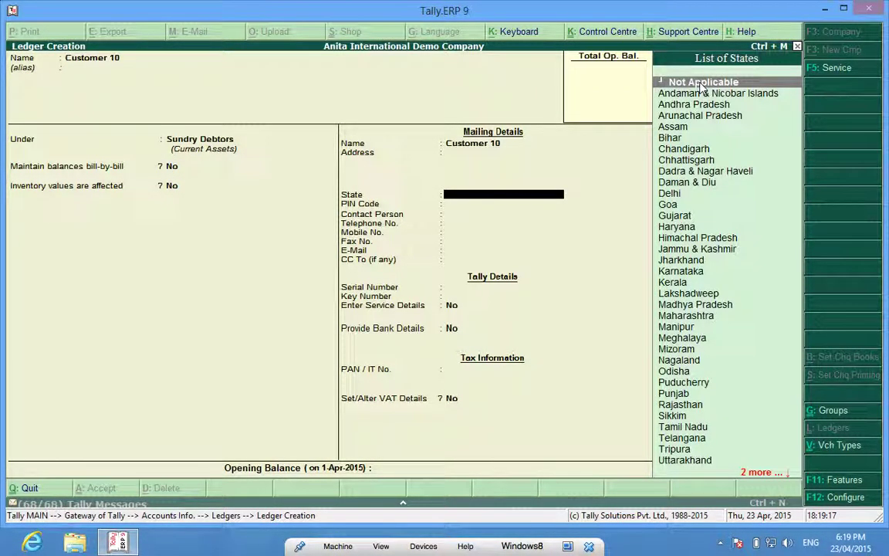
pyautogui.press('Return')
pyautogui.press('Return')
pyautogui.press('Return')
pyautogui.press('Return')
pyautogui.press('Return')
pyautogui.press('Return')
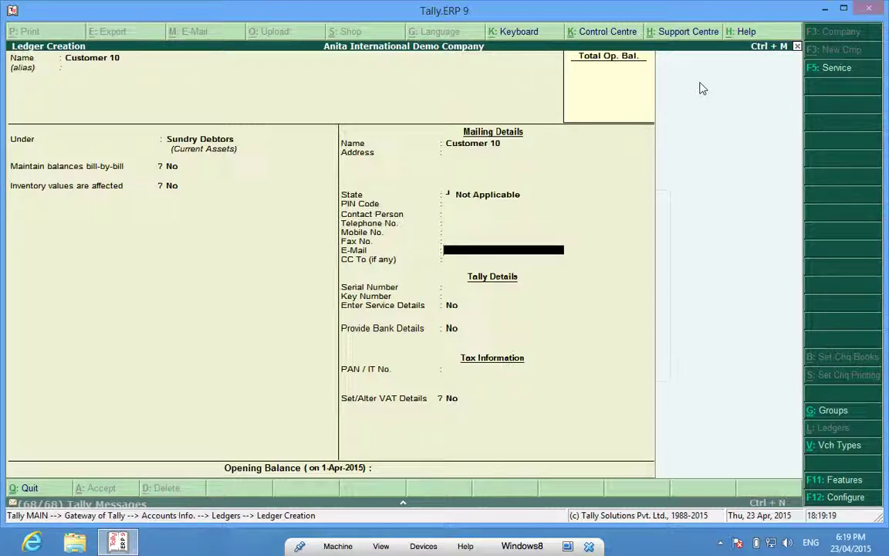
pyautogui.press('Return')
pyautogui.press('Return')
pyautogui.press('Return')
pyautogui.press('Return')
pyautogui.press('Return')
pyautogui.press('Return')
pyautogui.press('Return')
pyautogui.press('Return')
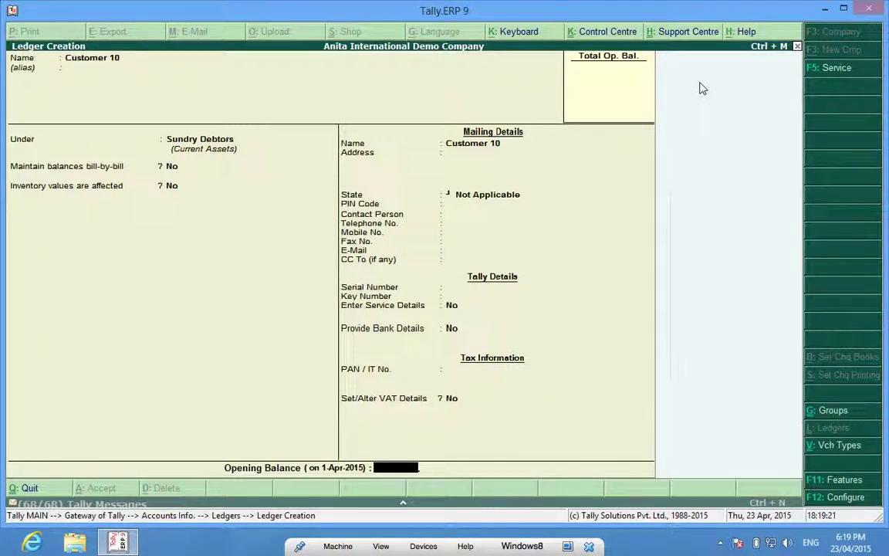
pyautogui.press('Return')
pyautogui.press('Return')
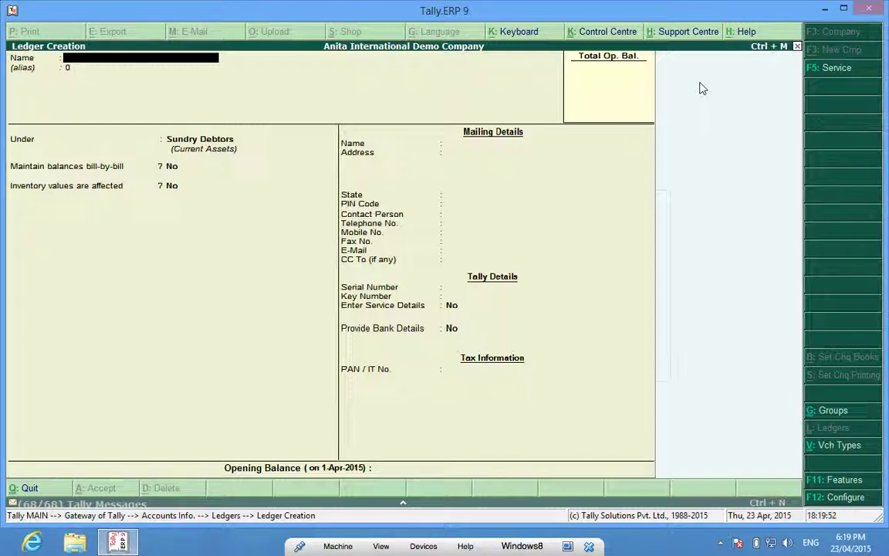
pyautogui.hotkey('ctrl', 'Left')
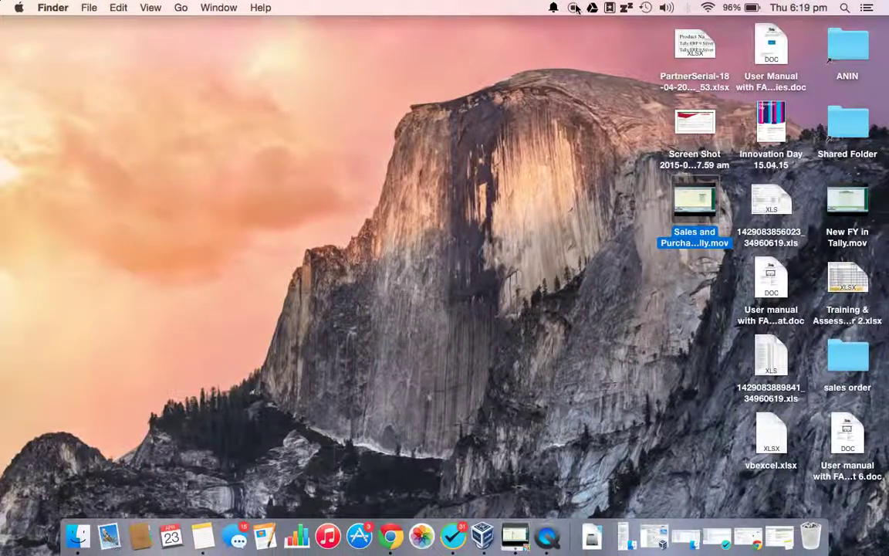